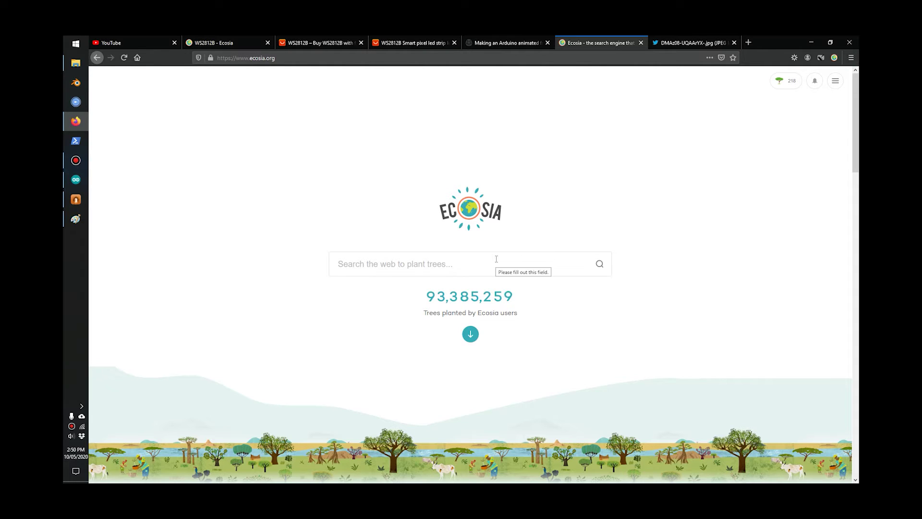
- Search Ecosia for '8bit 8x8 pciture' and switch to the image results
type("8bit")
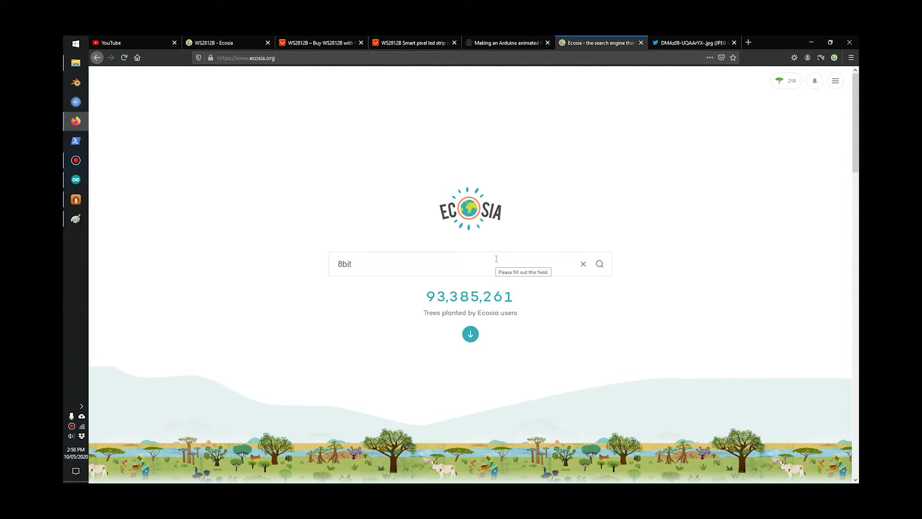
type(" 8x8")
type(" pci")
type("ture")
key("Return")
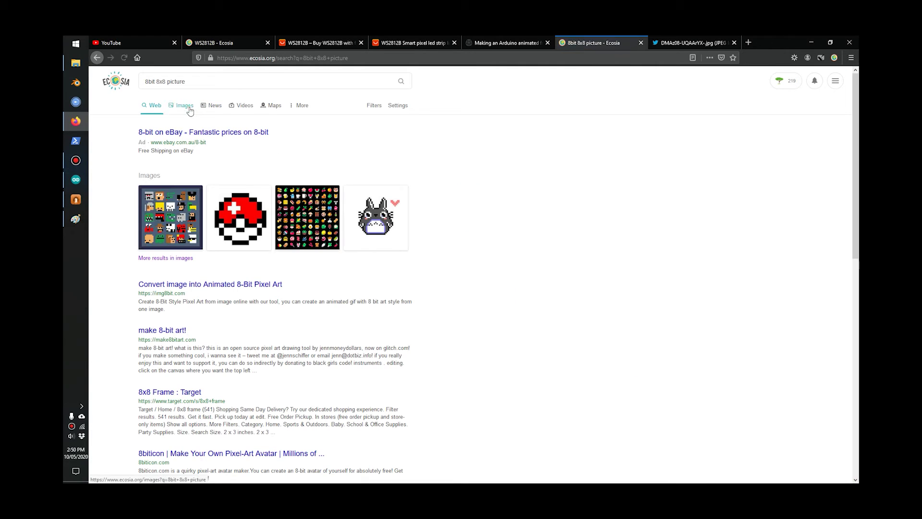
left_click(190, 108)
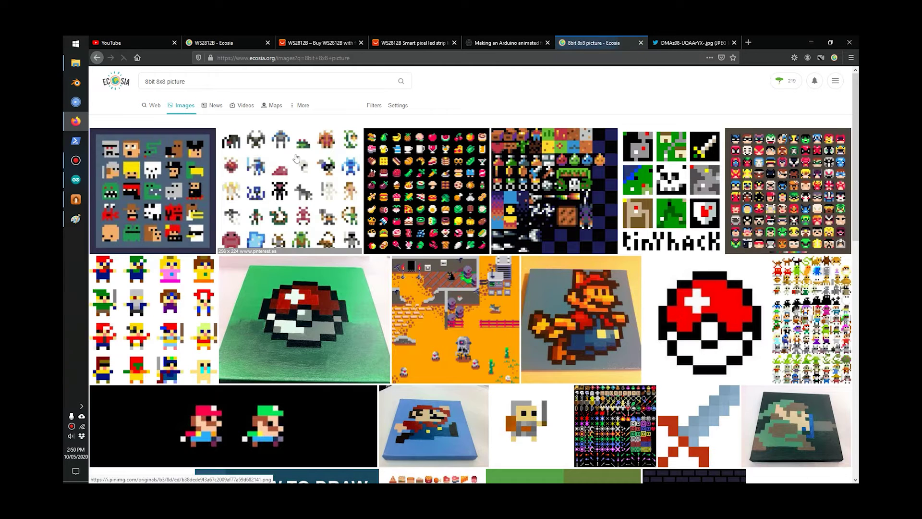
scroll(549, 230, "down", 3)
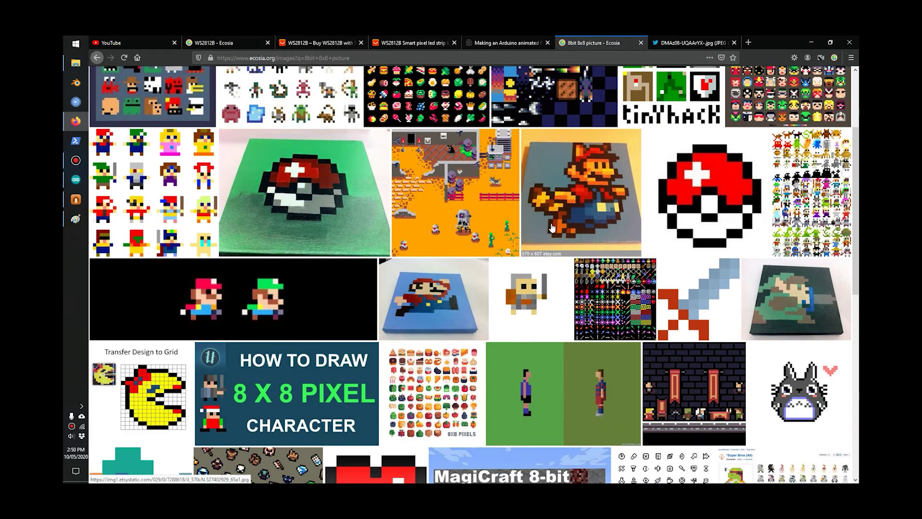
scroll(553, 228, "up", 3)
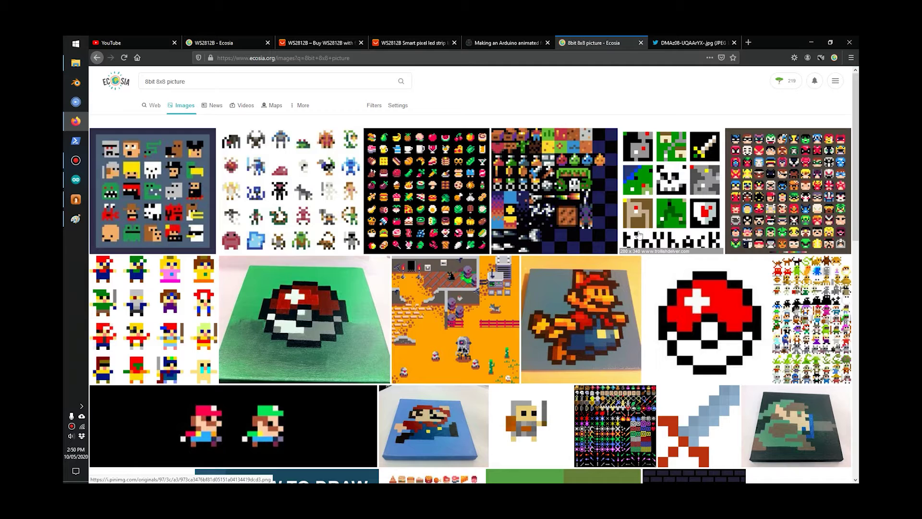
scroll(537, 225, "down", 4)
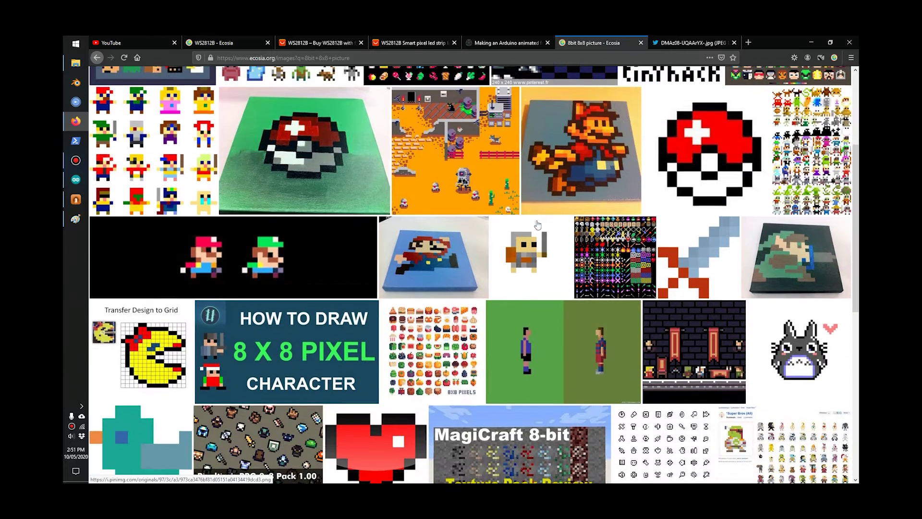
- Open the 8x8 food pixel sheet full-size, copy the image, and go to Paint
left_click(430, 358)
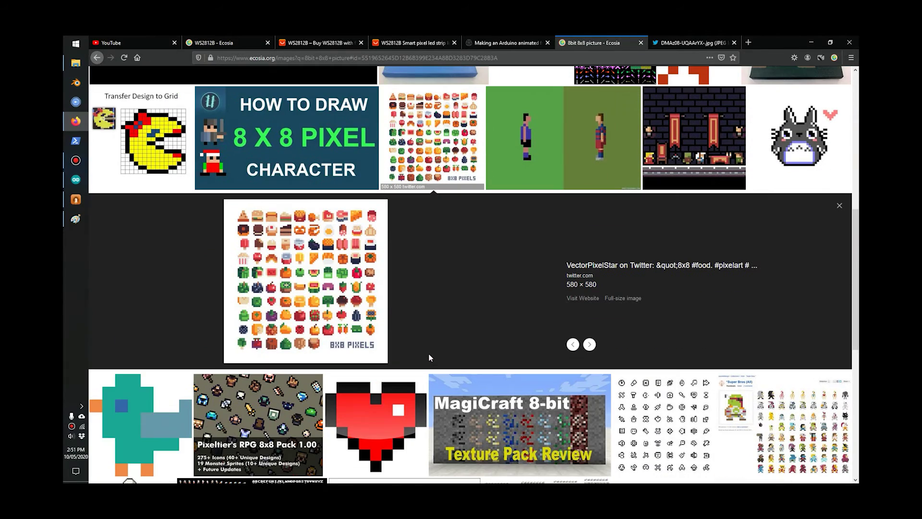
left_click(308, 276)
right_click(453, 265)
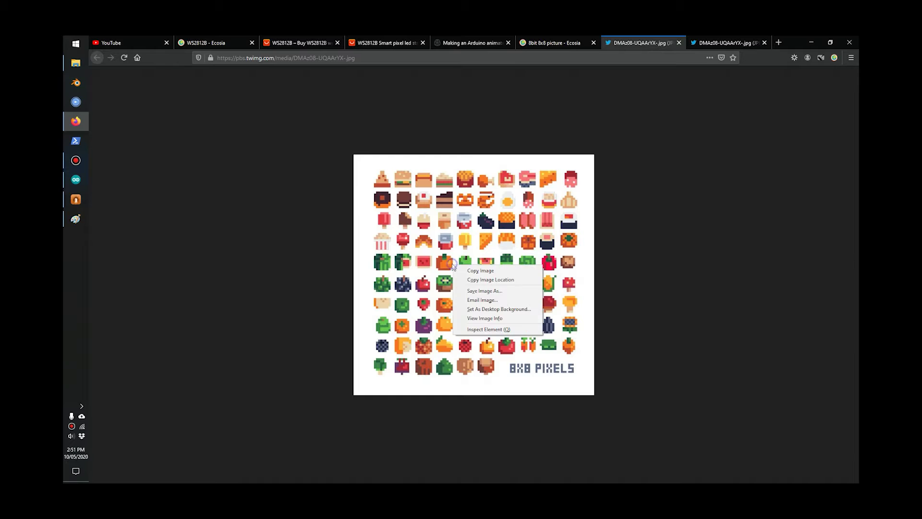
left_click(481, 272)
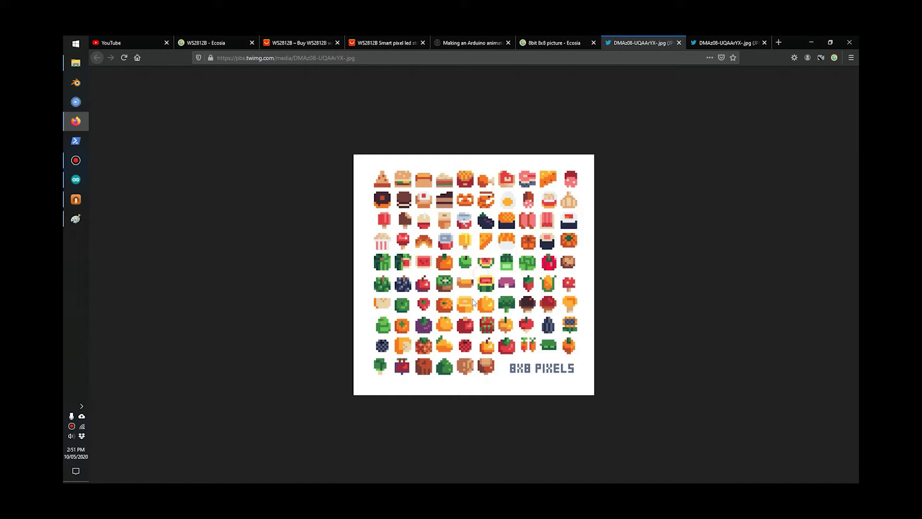
left_click(76, 219)
- Paste the food sheet into a new image and select the 40×40 yellow ice-cream sprite
left_click(101, 51)
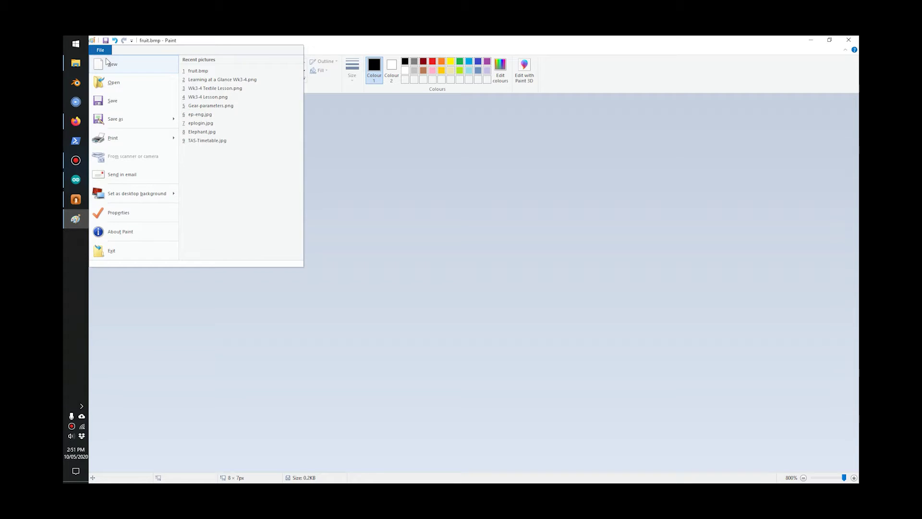
left_click(110, 64)
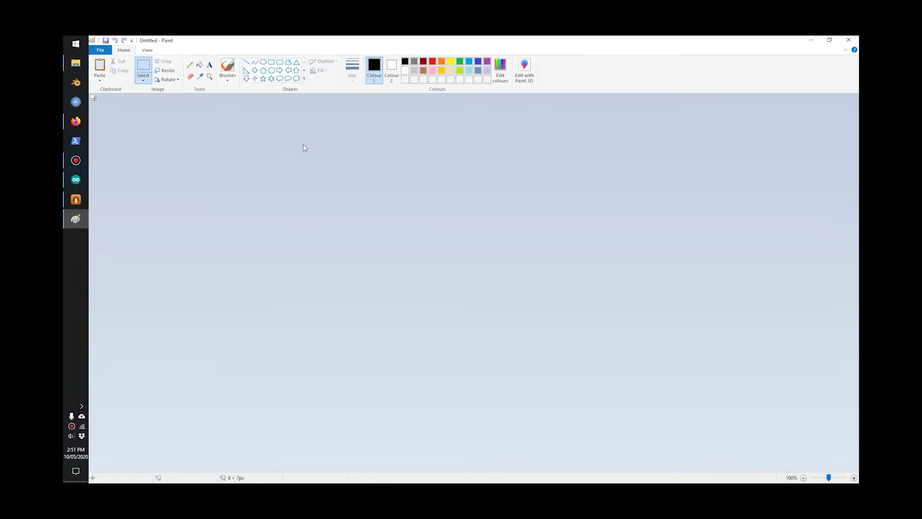
key("ctrl+v")
left_click(142, 65)
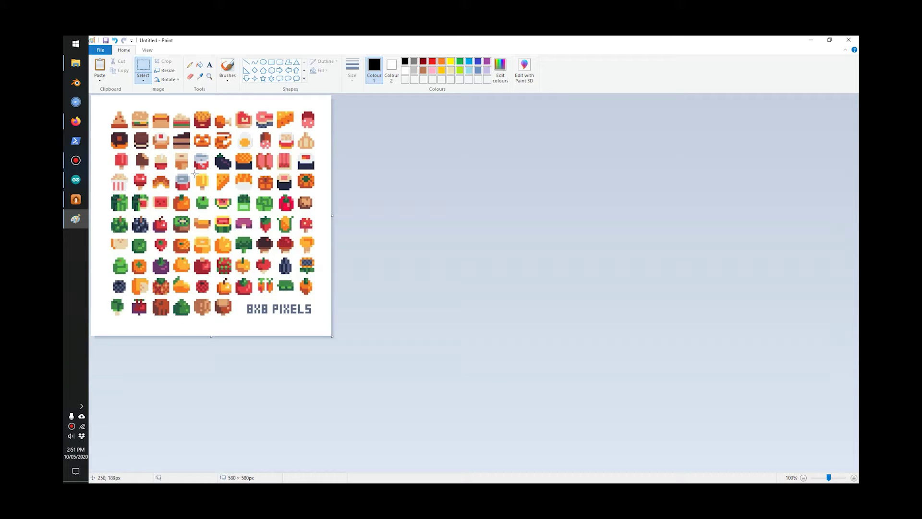
left_click_drag(195, 173, 210, 190)
- Start another new image, discarding the food sheet without saving
left_click(100, 50)
left_click(110, 64)
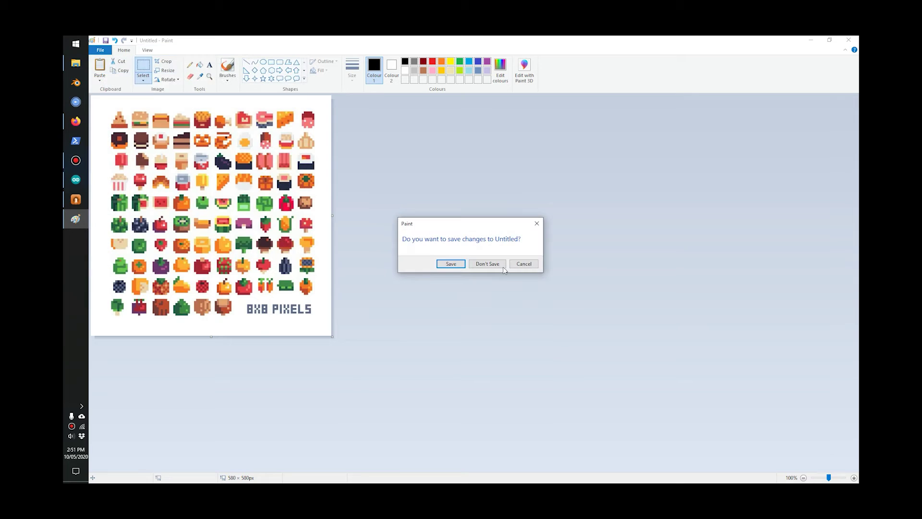
left_click(484, 263)
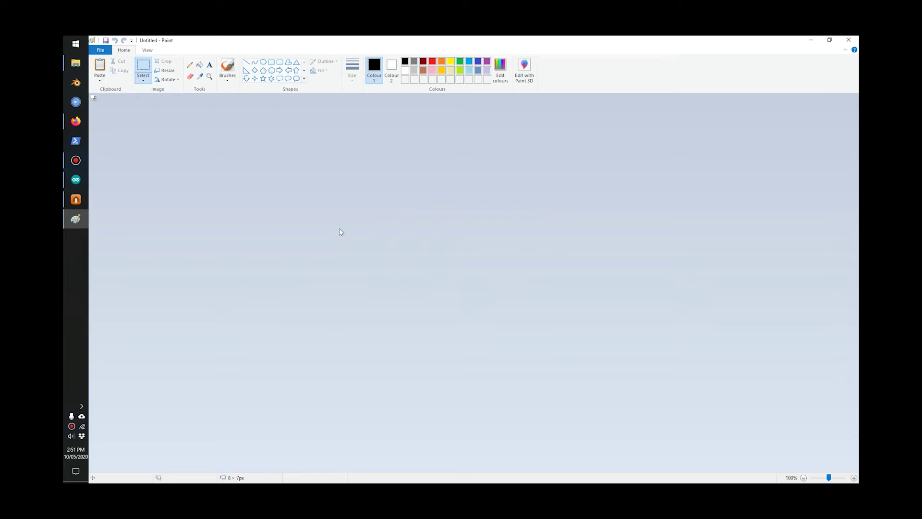
- Resize the canvas to 8 × 7 pixels and paste the ice-cream sprite into it
left_click(166, 71)
left_click(182, 102)
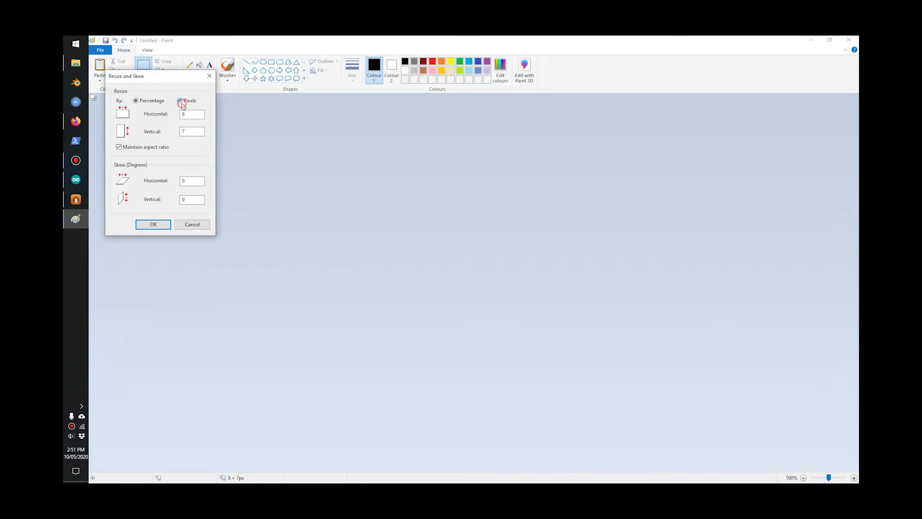
double_click(193, 115)
left_click(192, 131)
left_click(161, 225)
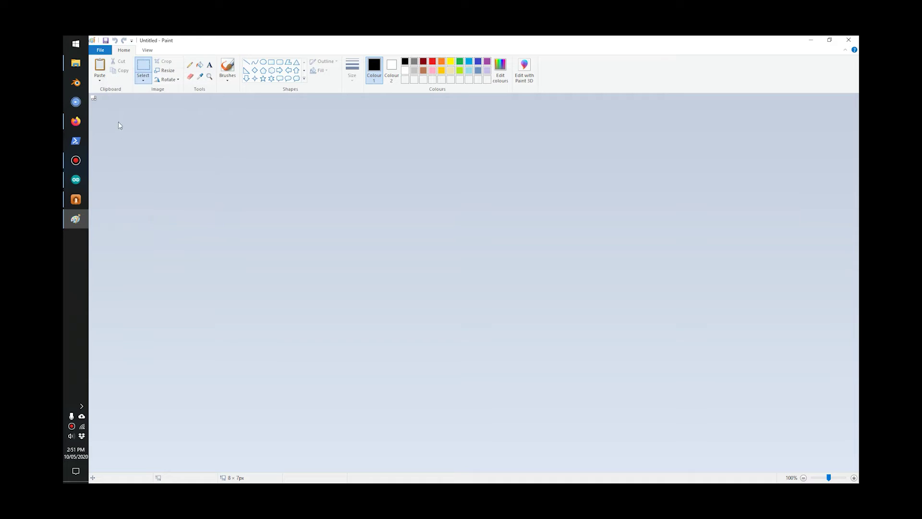
key("ctrl+v")
left_click(109, 118)
- Resize the image to 8 × 7 pixels with aspect ratio unlocked
left_click(163, 72)
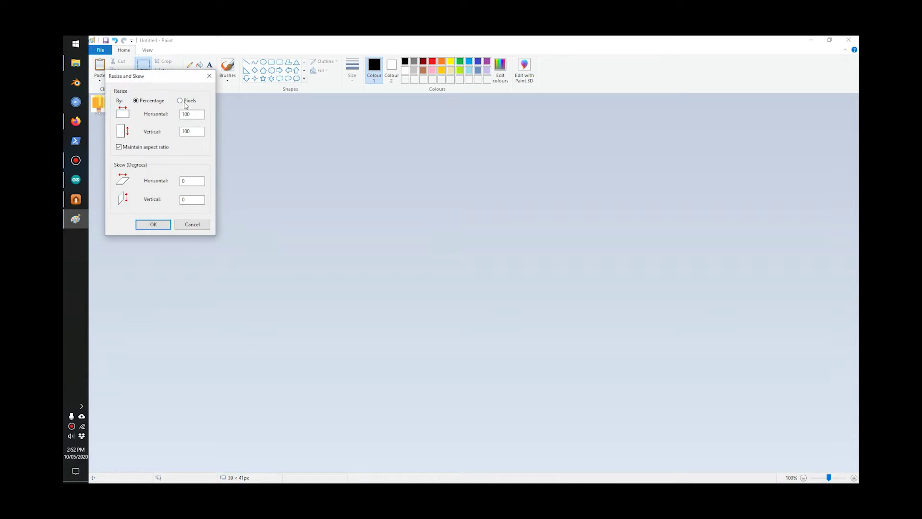
left_click(185, 102)
type("8")
key("Tab")
left_click(146, 147)
double_click(189, 114)
left_click(150, 226)
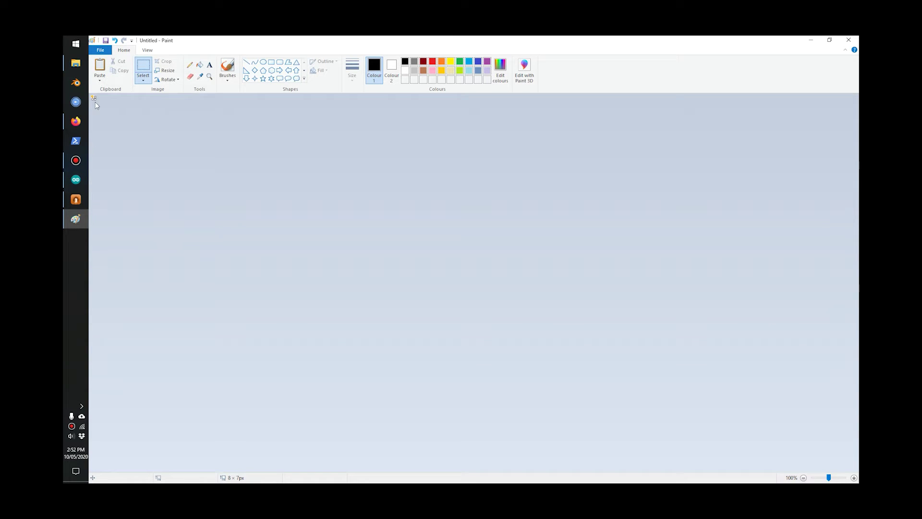
scroll(112, 111, "up", 7)
- Save the image as a BMP picture named ice2
left_click(100, 50)
mouse_move(117, 128)
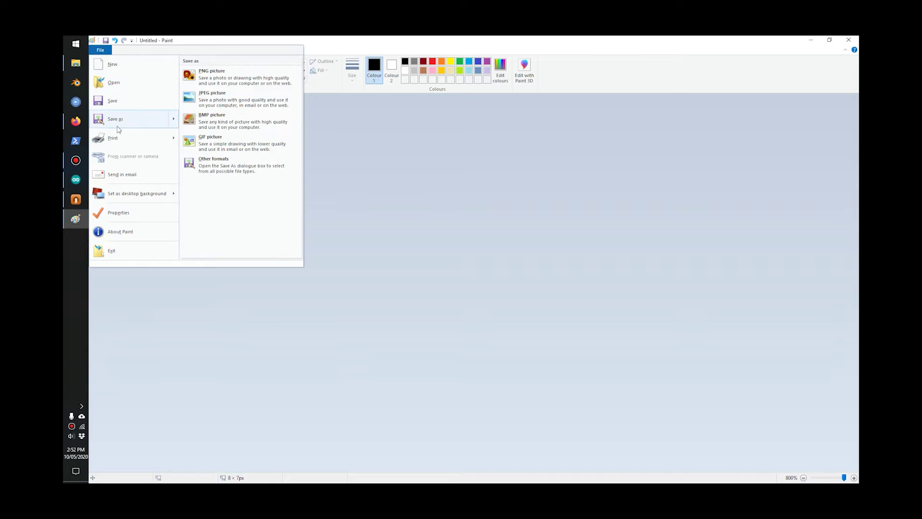
left_click(221, 123)
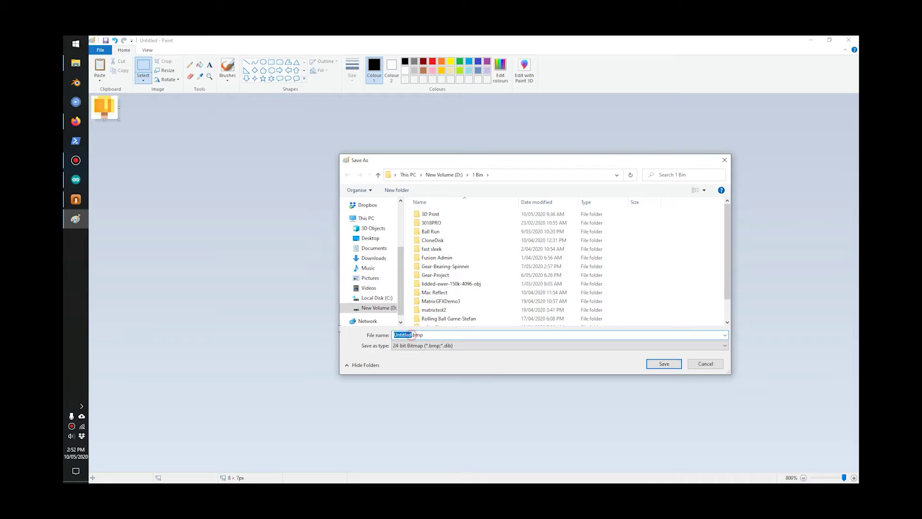
type("ice2")
key("Return")
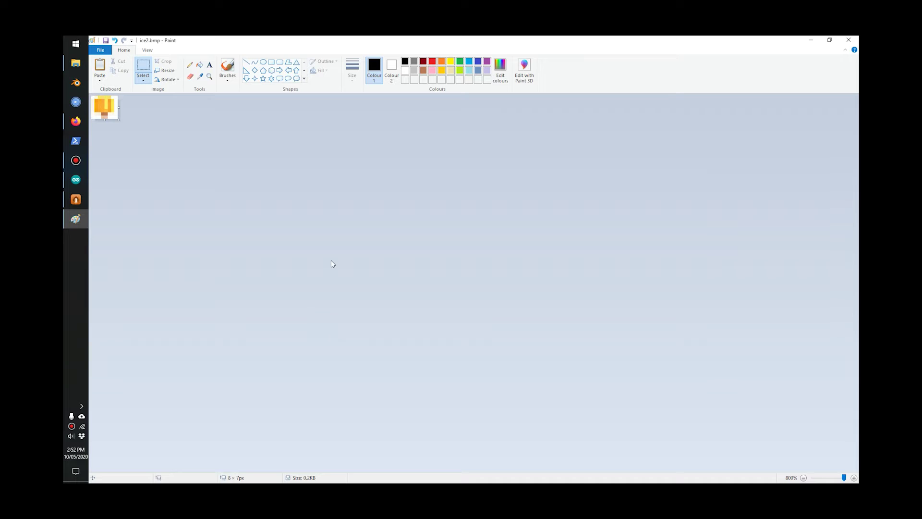
- Cancel the open export in LED Matrix Studio and start a new project, clearing the matrix
left_click(77, 199)
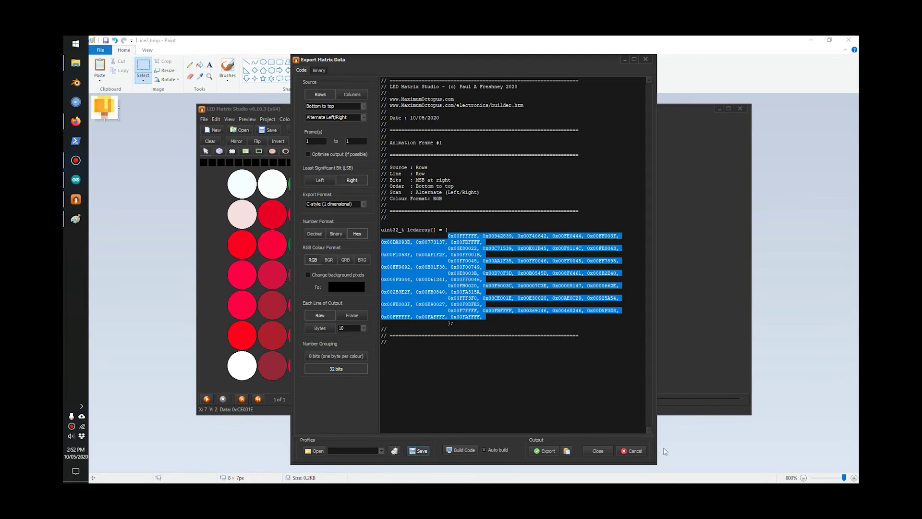
left_click(633, 453)
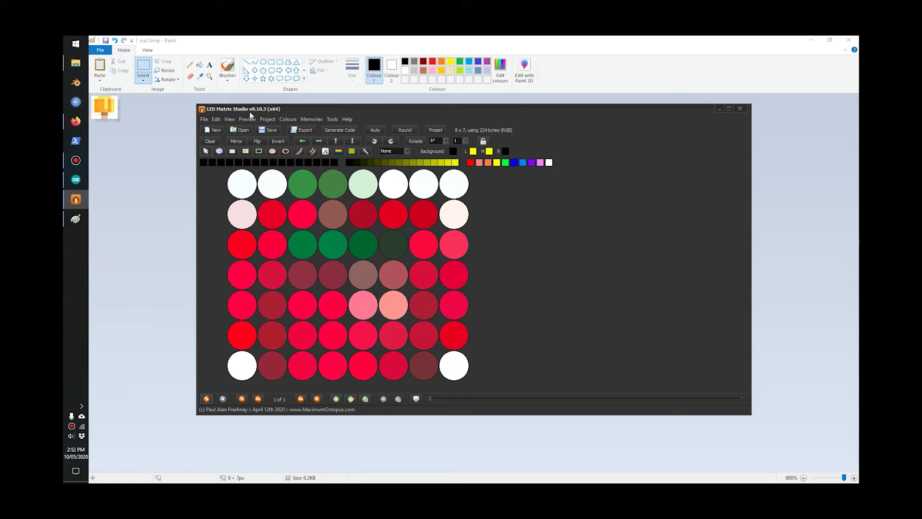
left_click(204, 120)
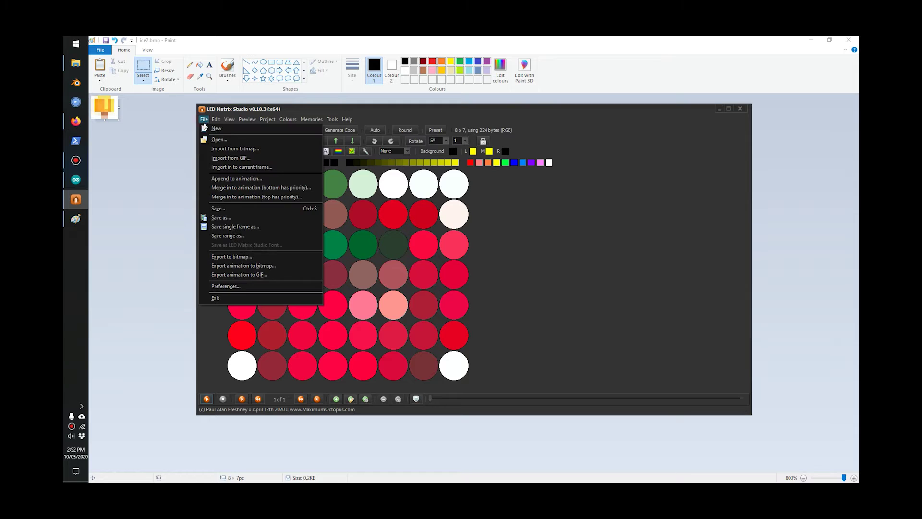
left_click(216, 128)
left_click(463, 275)
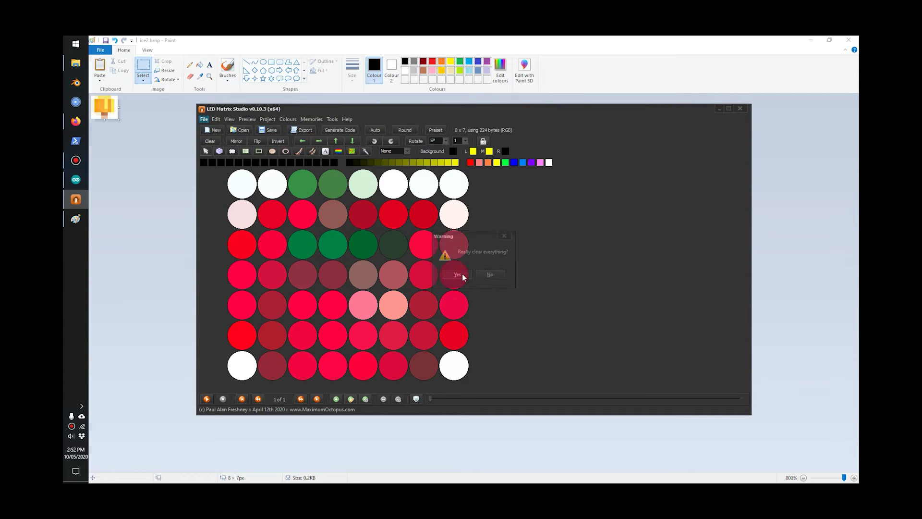
- Create the new project as an RGB 8 × 7 matrix and confirm clearing it
left_click(483, 213)
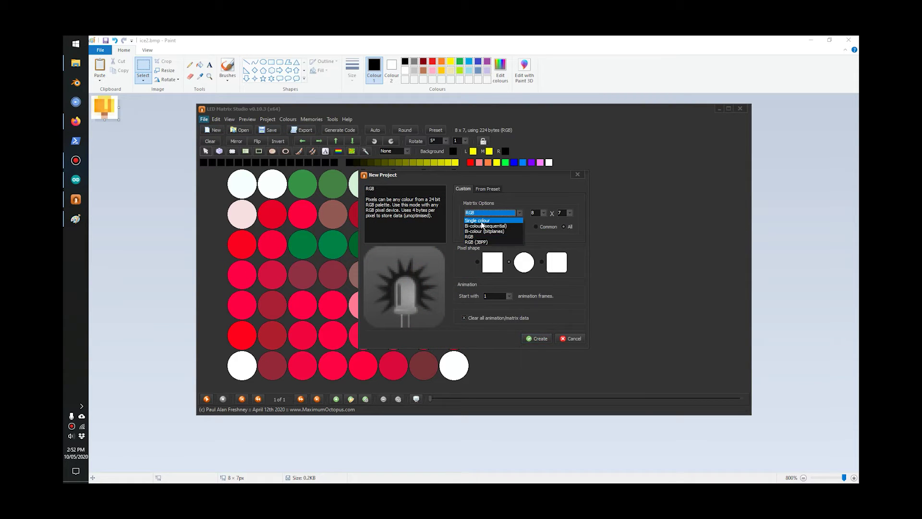
left_click(548, 222)
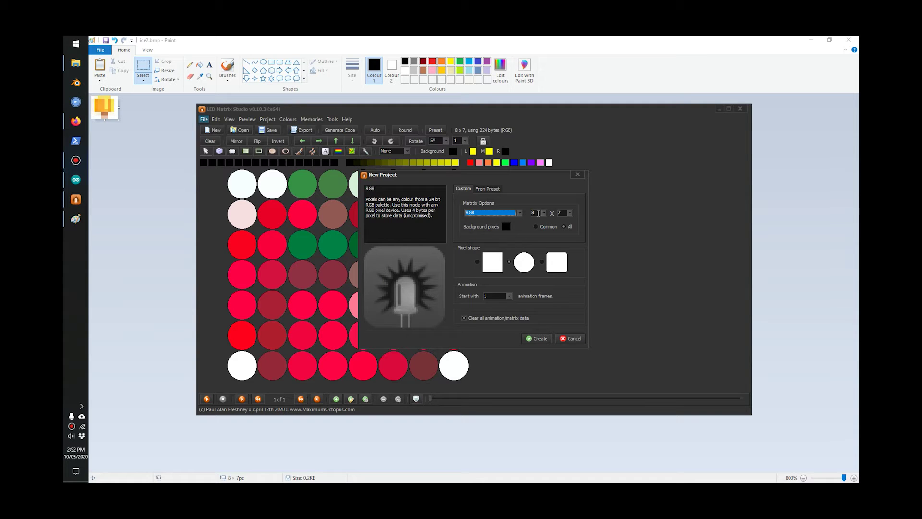
left_click(532, 213)
left_click(539, 341)
left_click(458, 275)
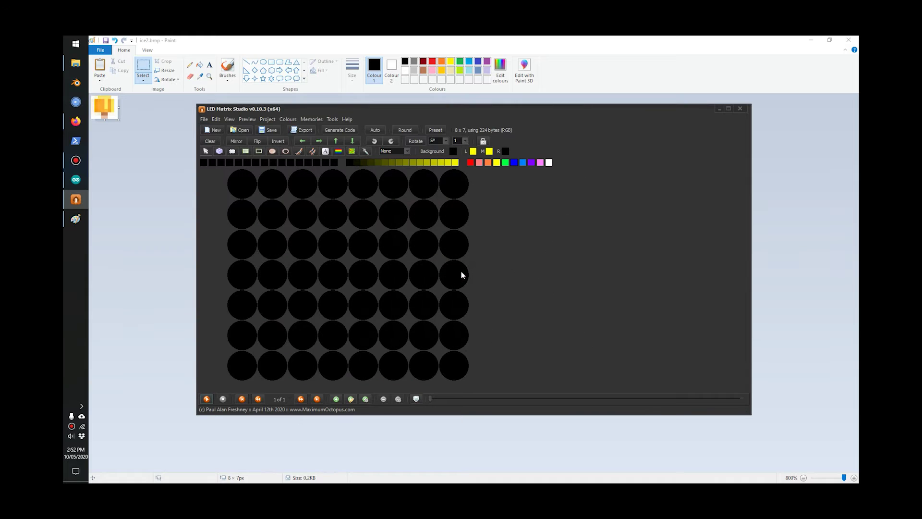
- Import ice2.bmp from D:\1 Bin through Import from bitmap into the 8 × 7 matrix
left_click(209, 123)
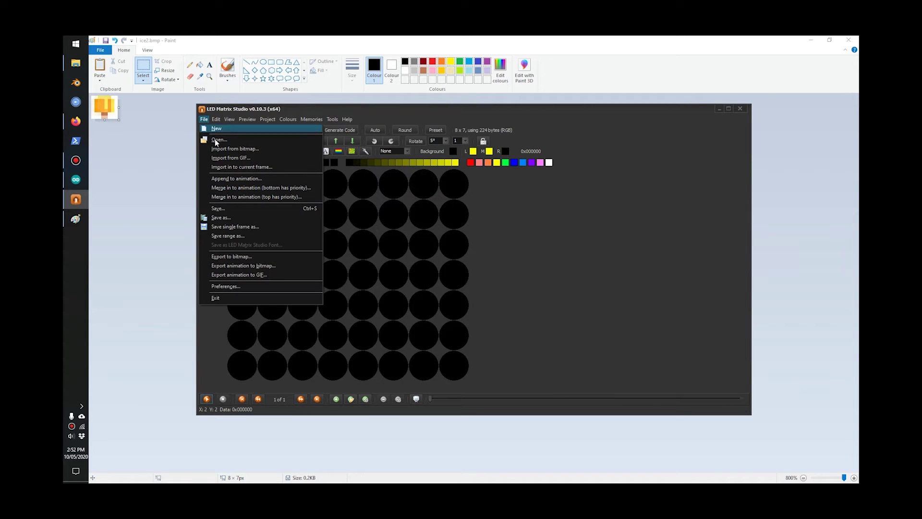
left_click(218, 150)
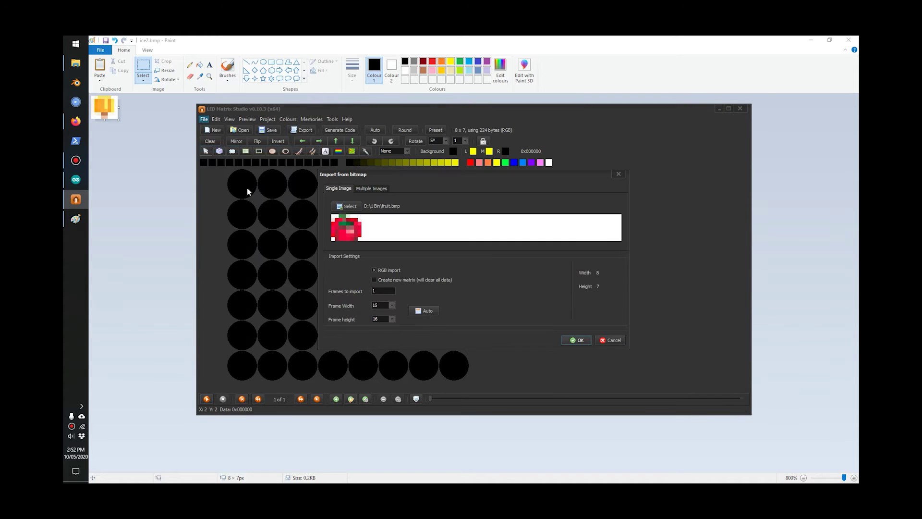
left_click(353, 210)
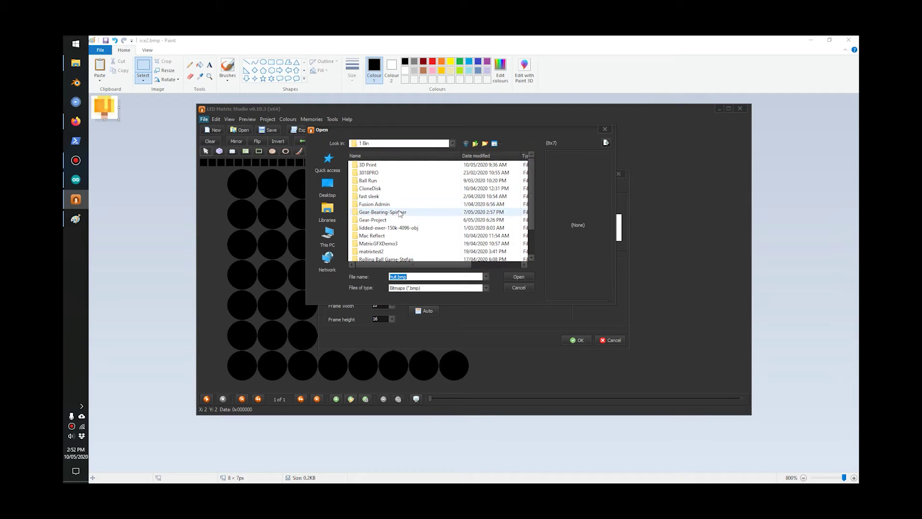
scroll(365, 212, "down", 2)
left_click(367, 252)
double_click(366, 252)
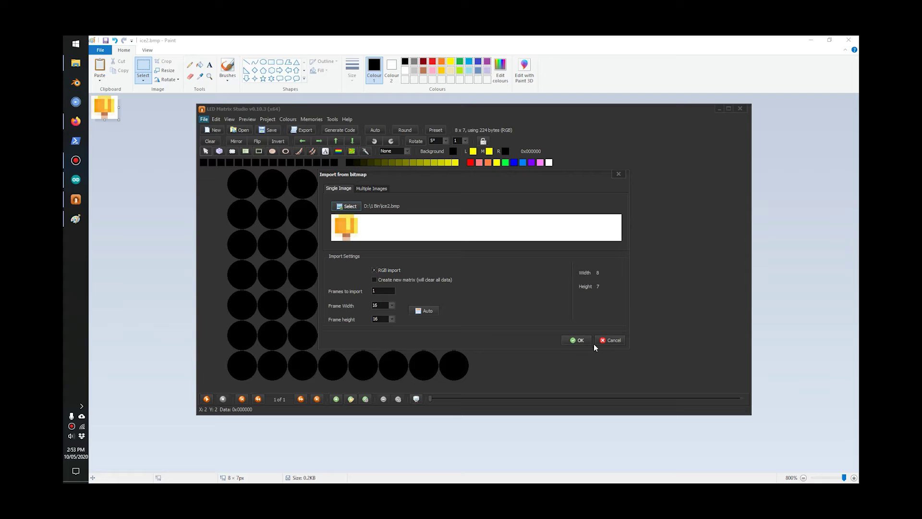
left_click(576, 340)
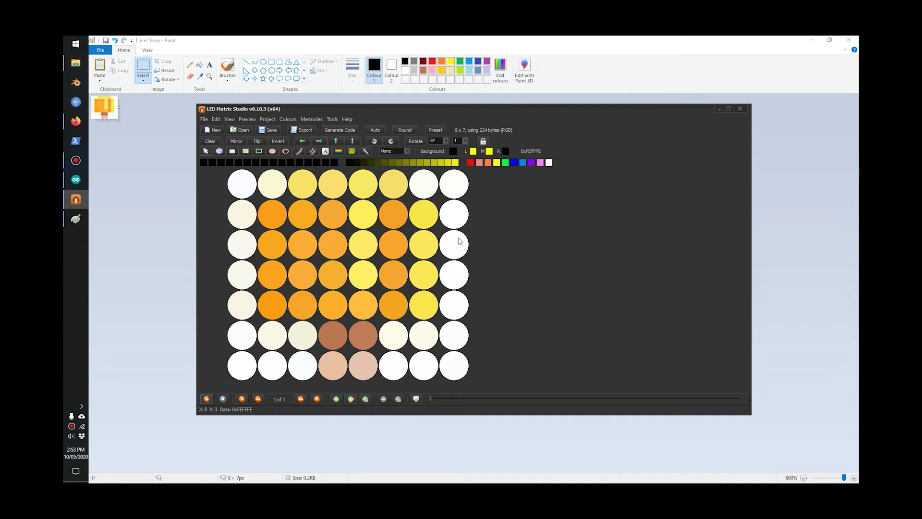
- Open the export code view and set the source row order to Bottom to top
left_click(303, 131)
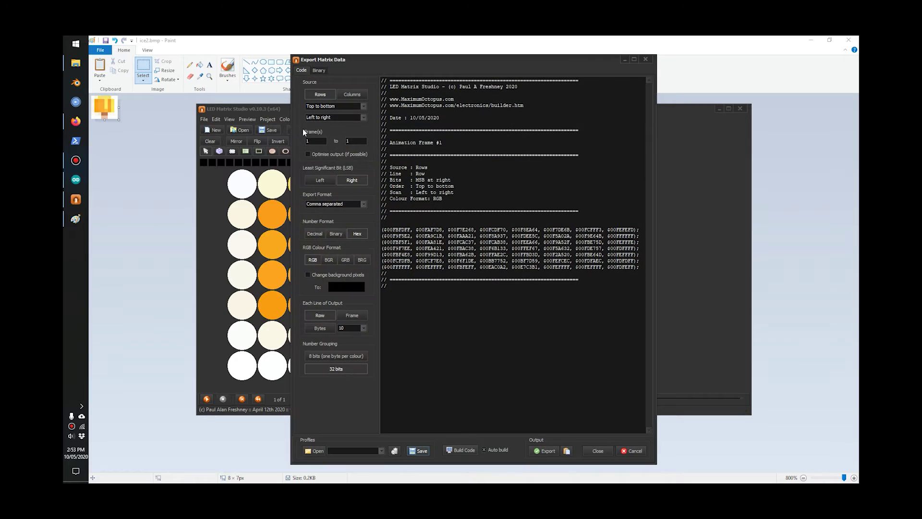
left_click(339, 107)
left_click(339, 107)
left_click(339, 106)
left_click(335, 119)
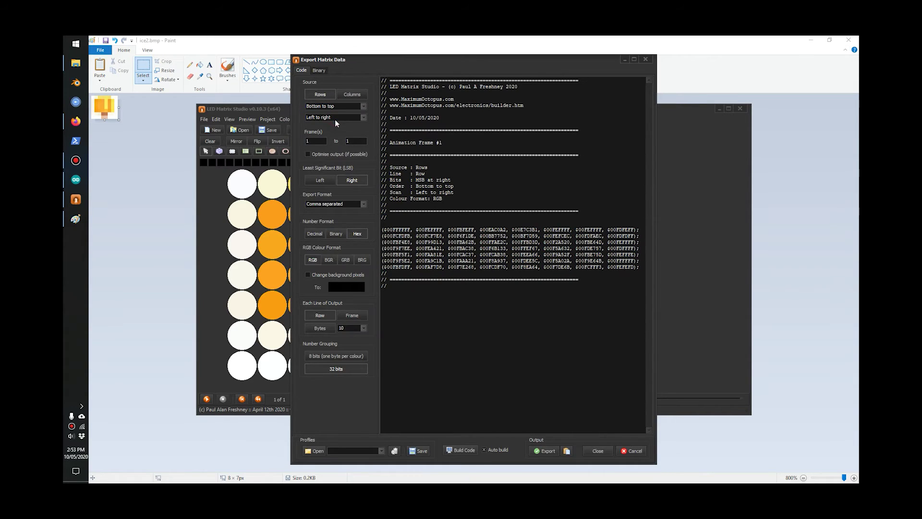
- Set the scan direction to Alternate Left/Right
left_click(334, 117)
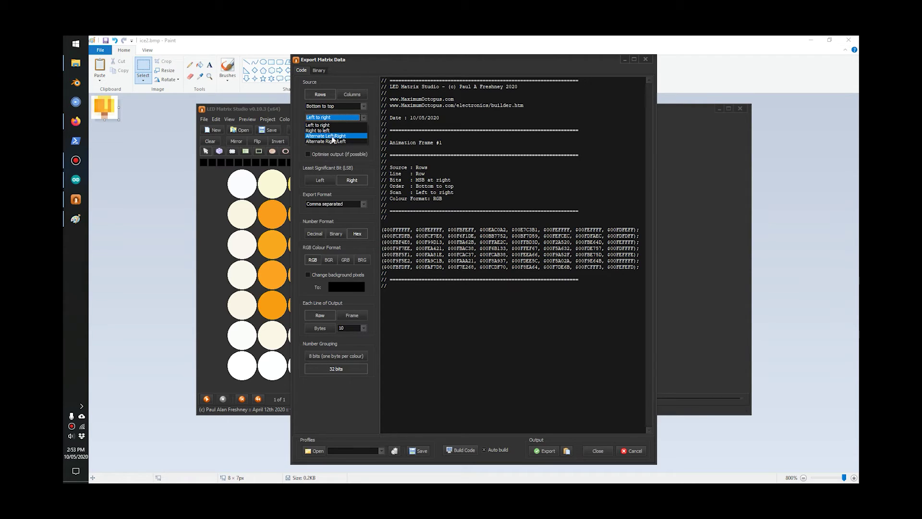
left_click(334, 137)
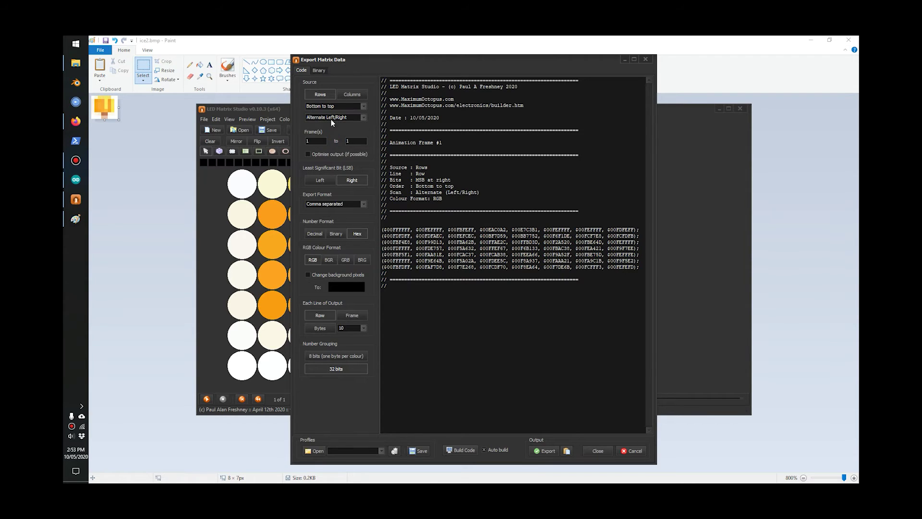
left_click(330, 119)
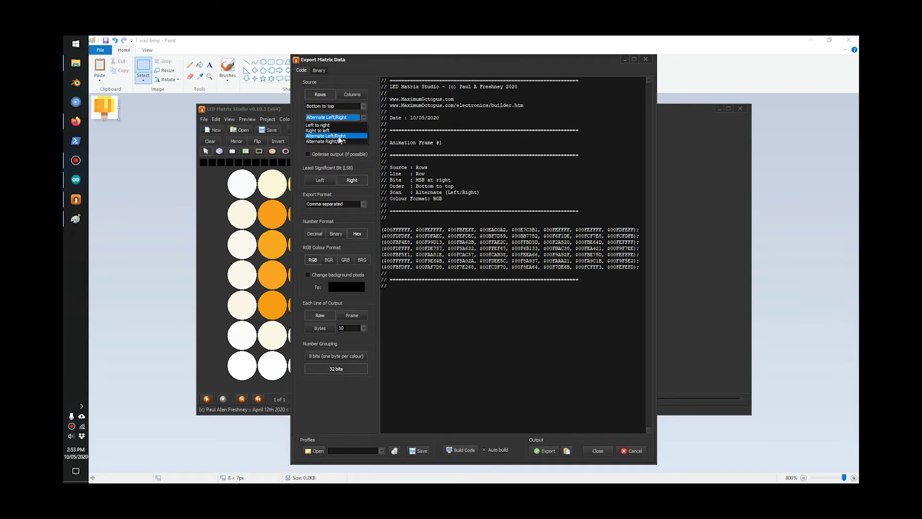
left_click(369, 118)
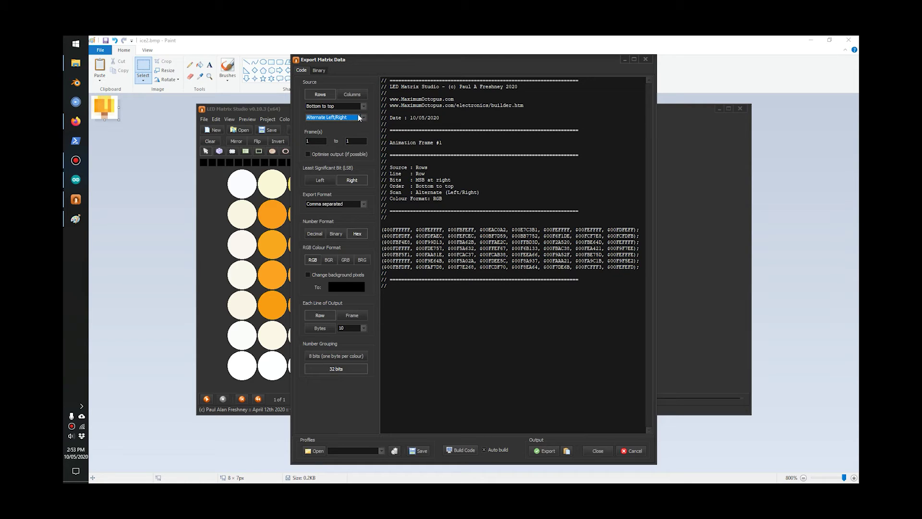
left_click(349, 119)
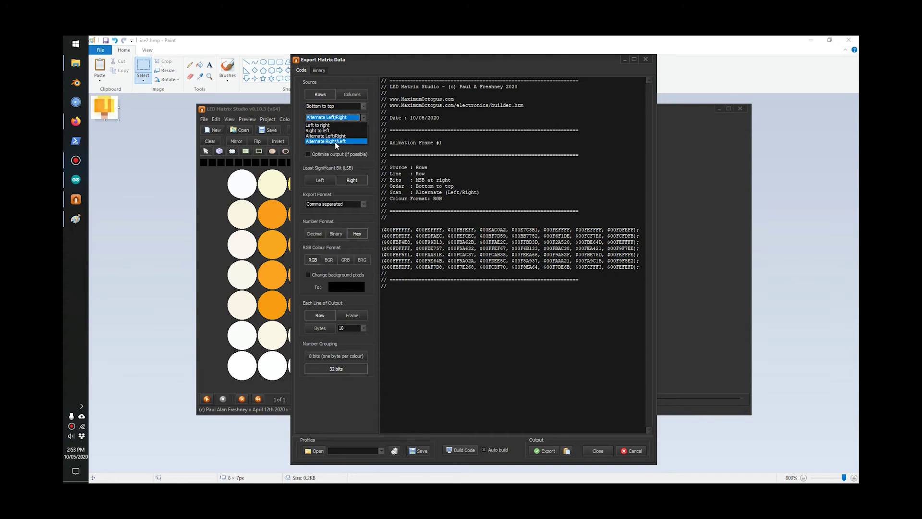
left_click(336, 137)
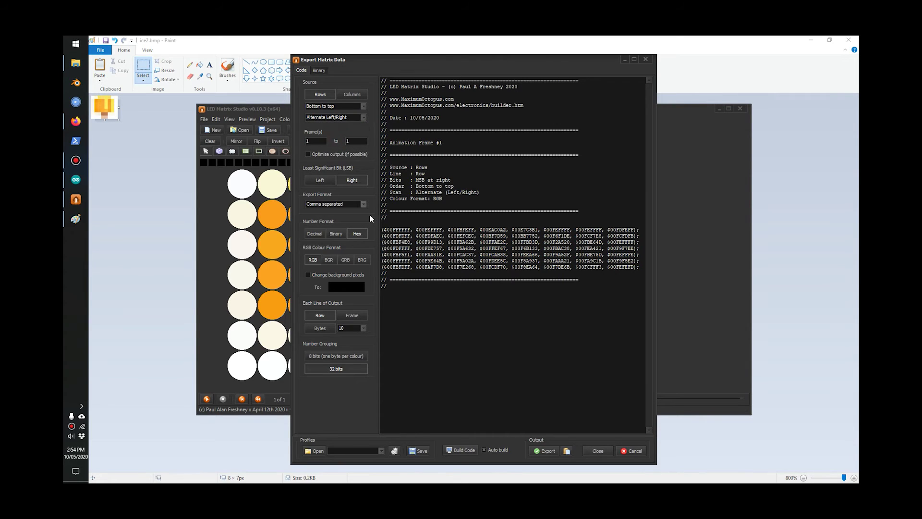
left_click(327, 206)
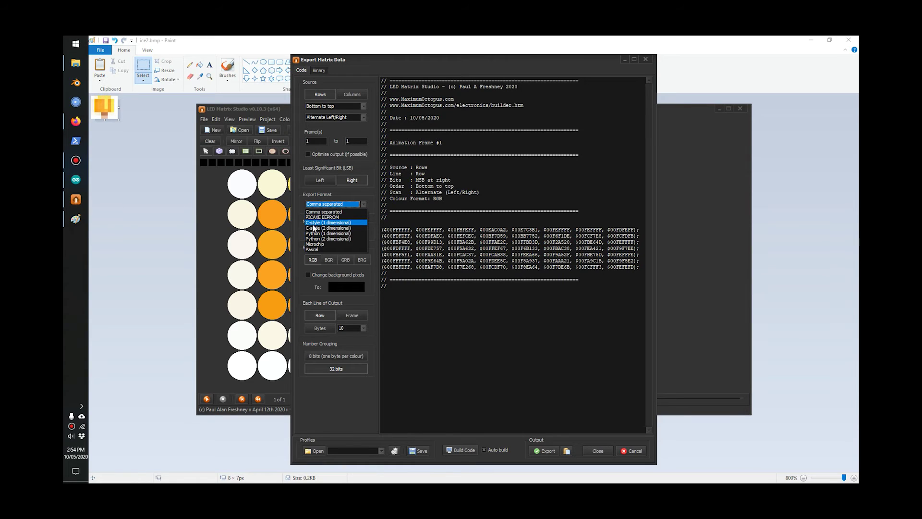
- Set the export format to C-style (1 dimensional), select the whole ledarray hex block, then go to Firefox
left_click(316, 223)
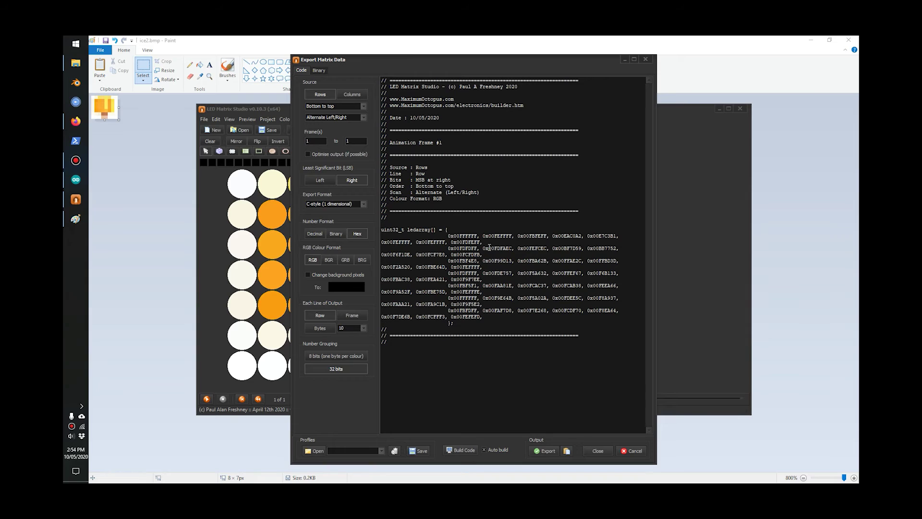
left_click_drag(440, 237, 489, 256)
left_click(482, 292)
left_click_drag(450, 236, 478, 242)
left_click(476, 247)
left_click_drag(448, 236, 484, 318)
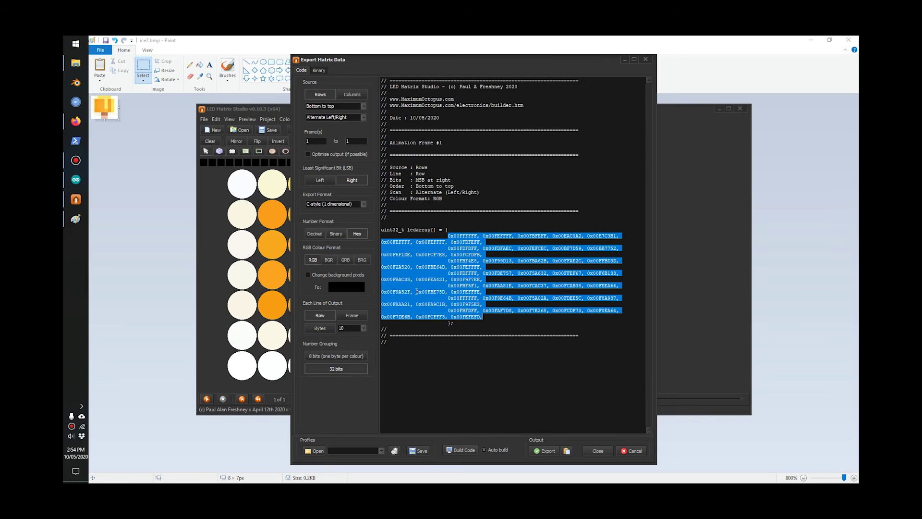
left_click(76, 121)
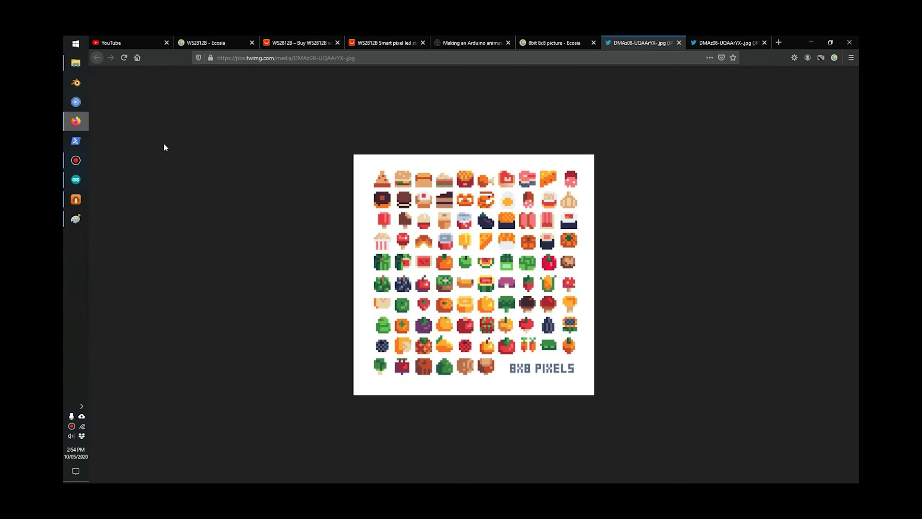
- Open the brainy-bits 'Making an Arduino animated frame' tab and scroll to its NUM_LEDS 256 sketch
left_click(478, 45)
scroll(856, 126, "up", 5)
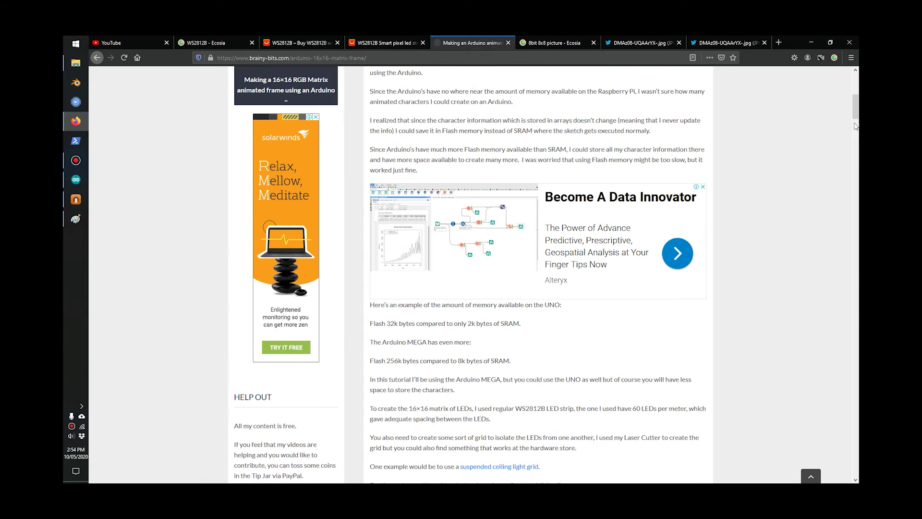
scroll(855, 125, "up", 7)
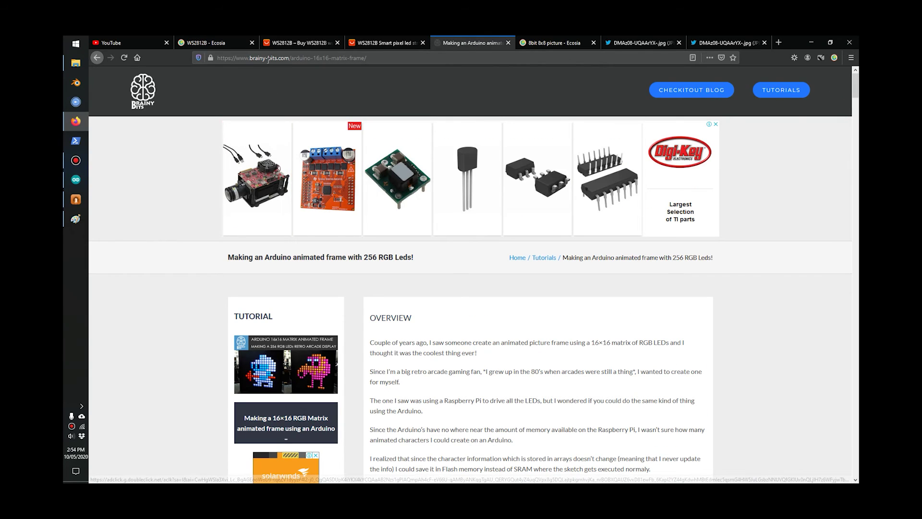
scroll(387, 214, "down", 15)
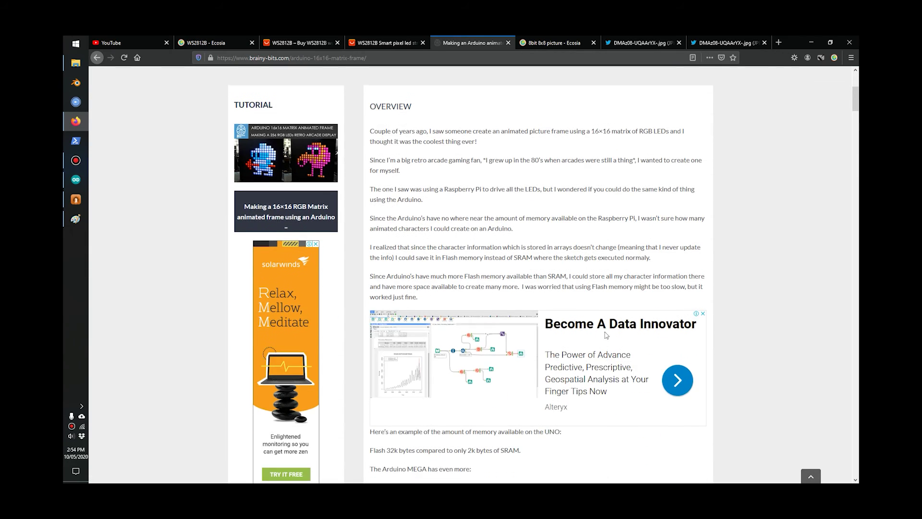
scroll(604, 329, "down", 10)
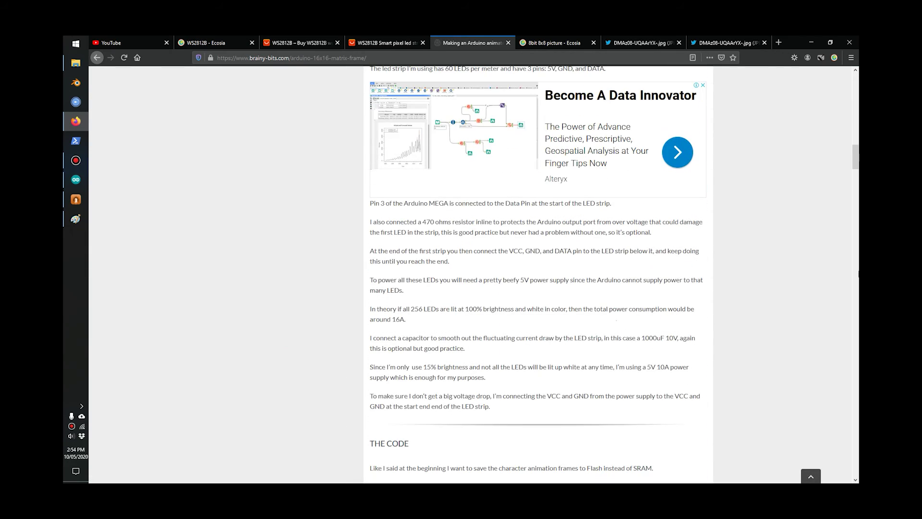
left_click_drag(856, 157, 858, 332)
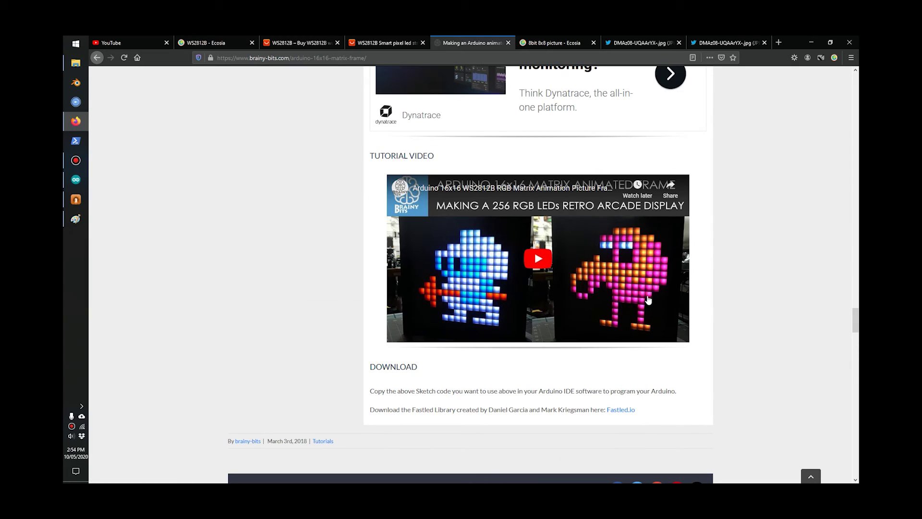
left_click_drag(852, 321, 856, 197)
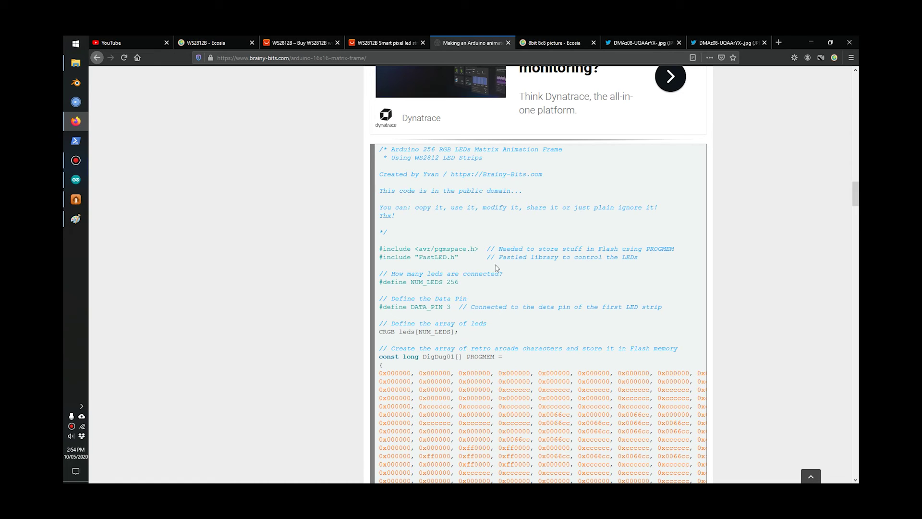
- Bring up the Arduino sketch and check its NUM_LEDS and DATA_PIN settings
left_click(76, 179)
scroll(505, 253, "up", 6)
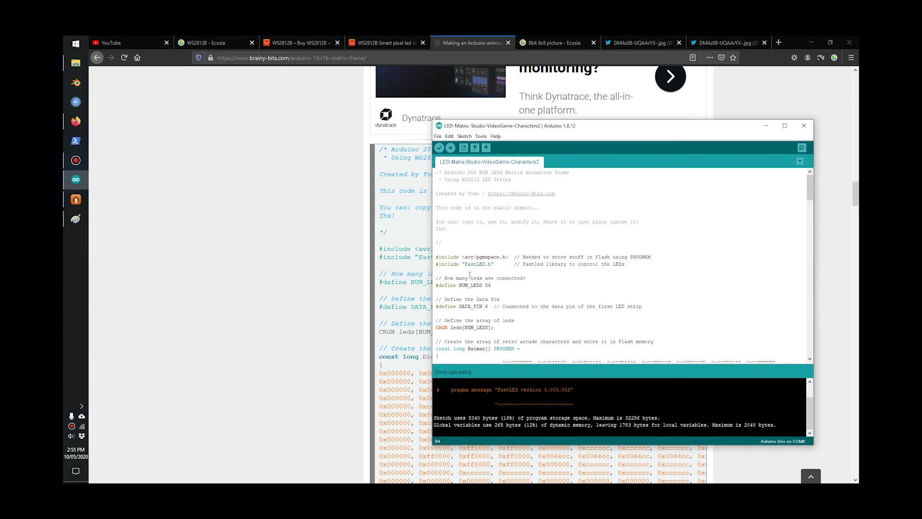
scroll(472, 256, "down", 2)
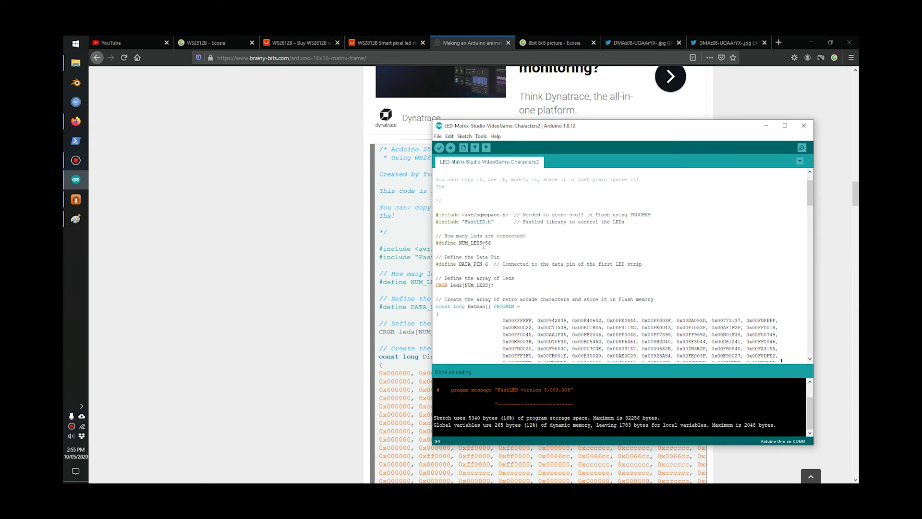
left_click(485, 244)
left_click(486, 264)
- Select the seven Batman array hex lines and paste the ice-cream values over them
scroll(527, 250, "down", 5)
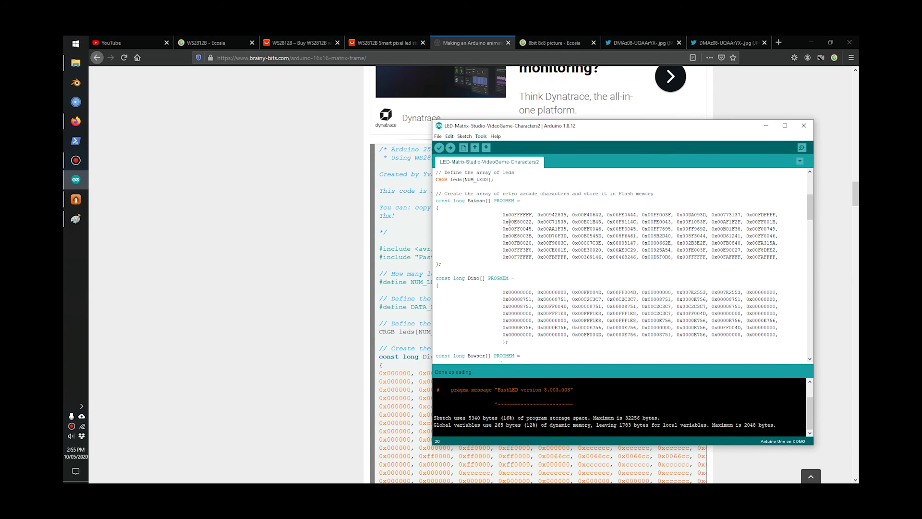
left_click_drag(503, 215, 780, 257)
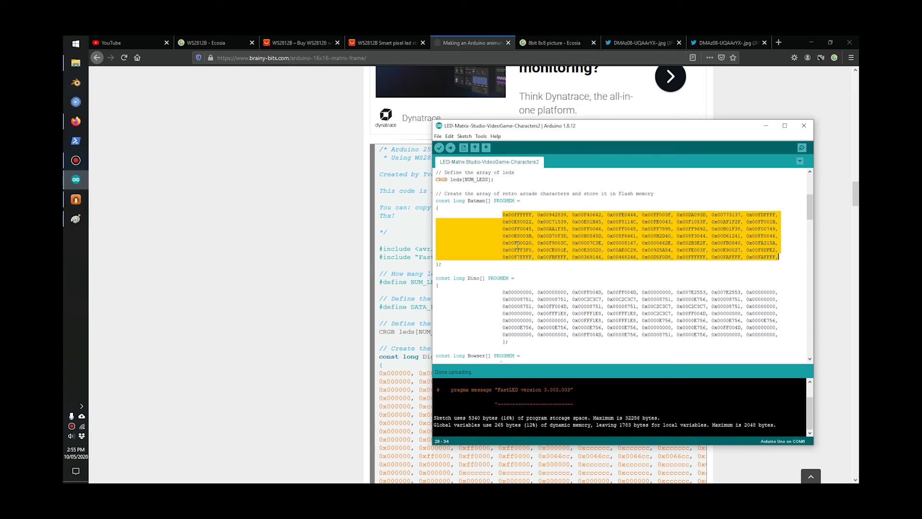
left_click(718, 243)
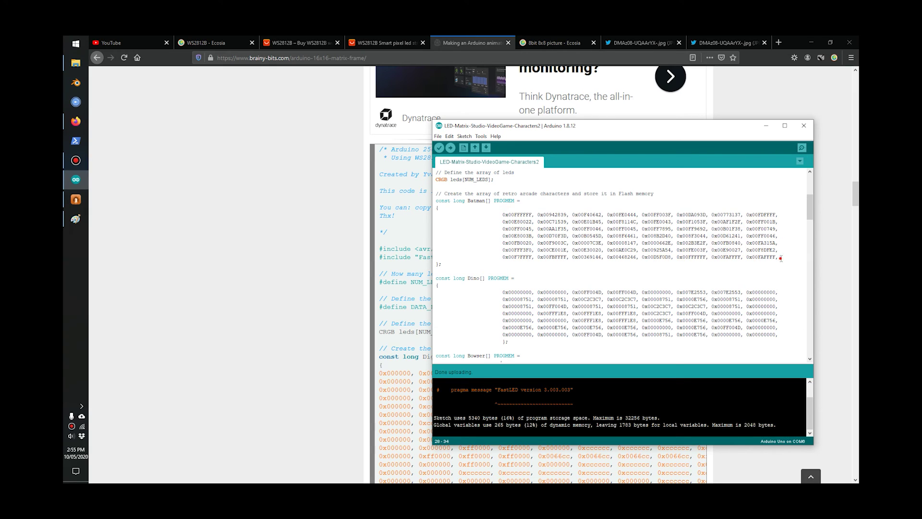
mouse_move(781, 258)
left_mouse_down()
mouse_move(533, 236)
mouse_move(780, 238)
mouse_move(778, 260)
left_mouse_up()
left_click(490, 216)
key("ctrl+v")
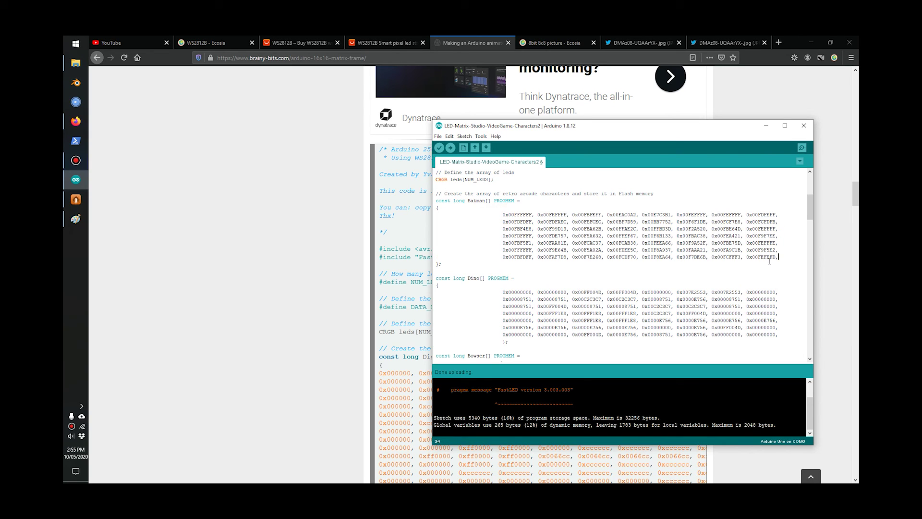
- Compile and upload the edited sketch to the Arduino Uno with the Upload button
left_click(451, 149)
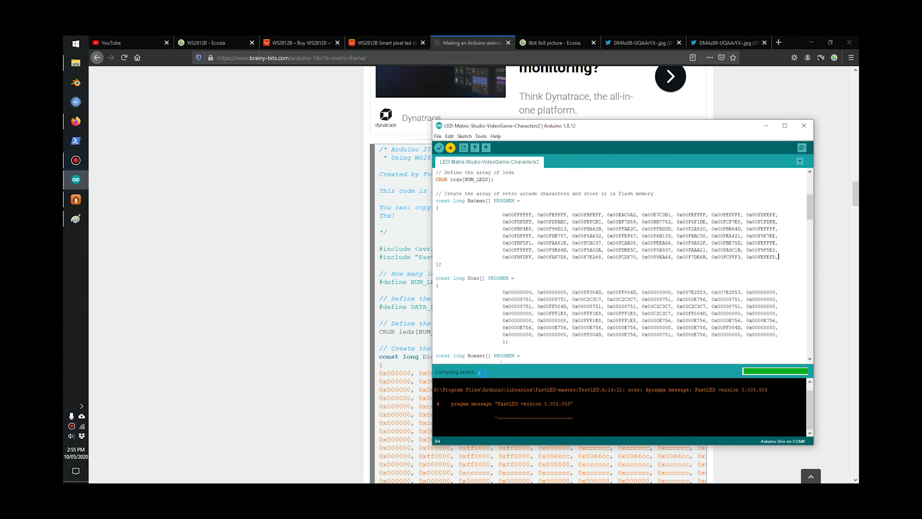